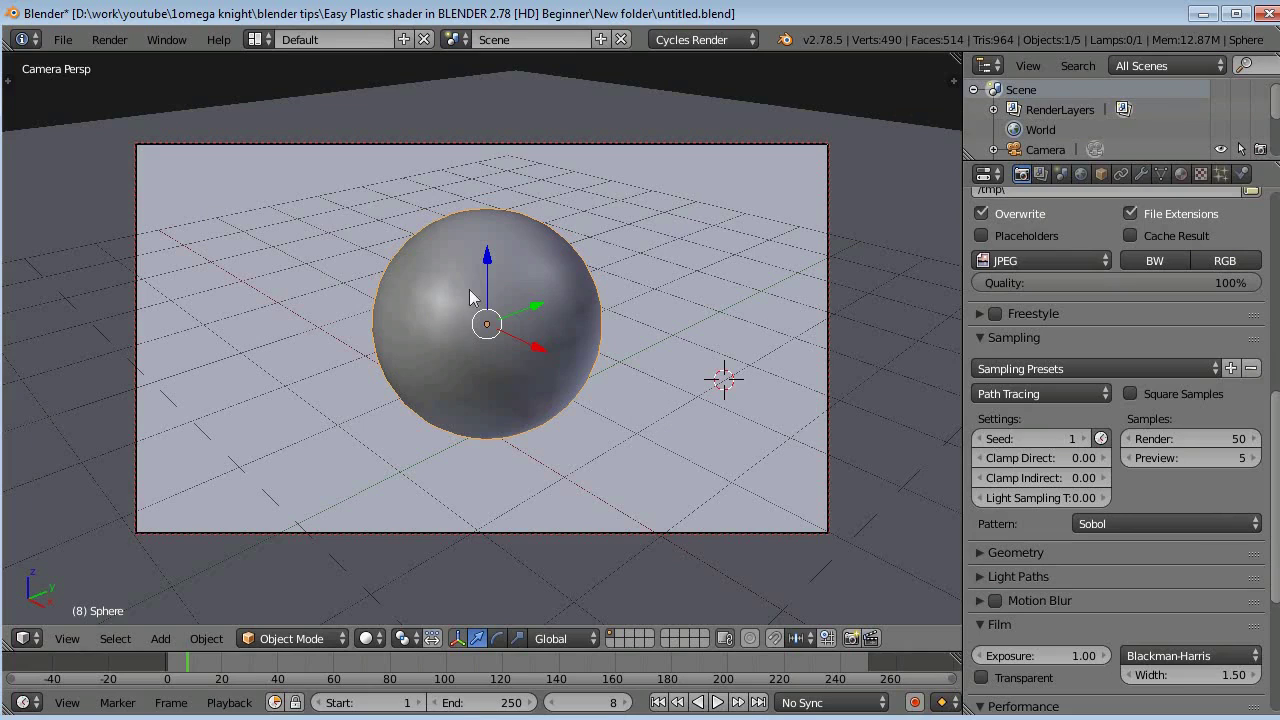
Give the sphere a new material, Material.005, and split the 3D view into three areas
left_click(1181, 173)
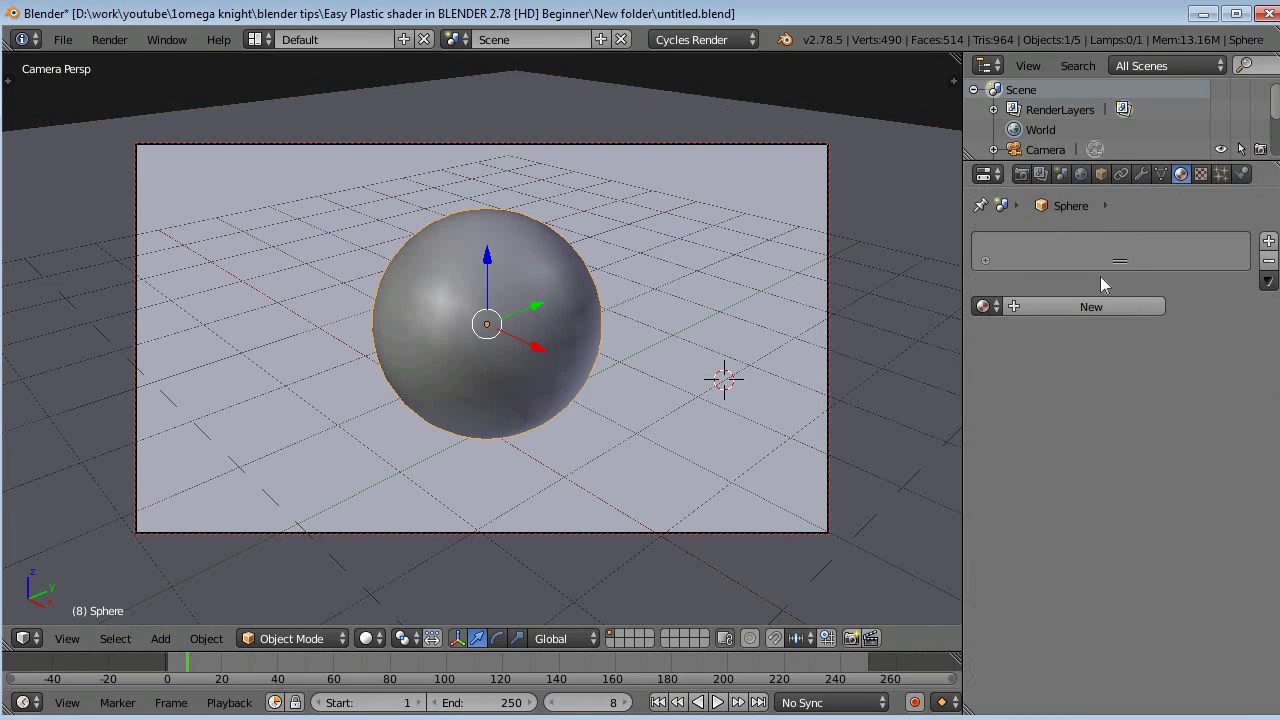
left_click(1083, 305)
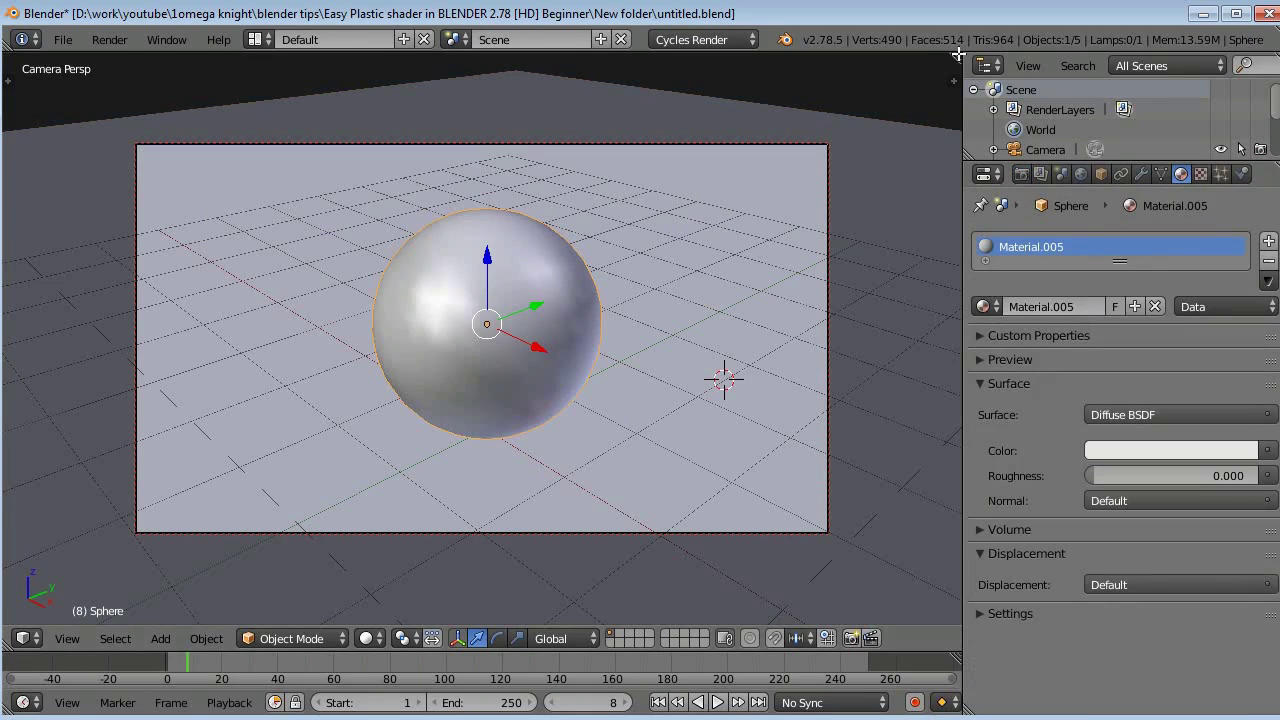
left_click_drag(945, 60, 458, 218)
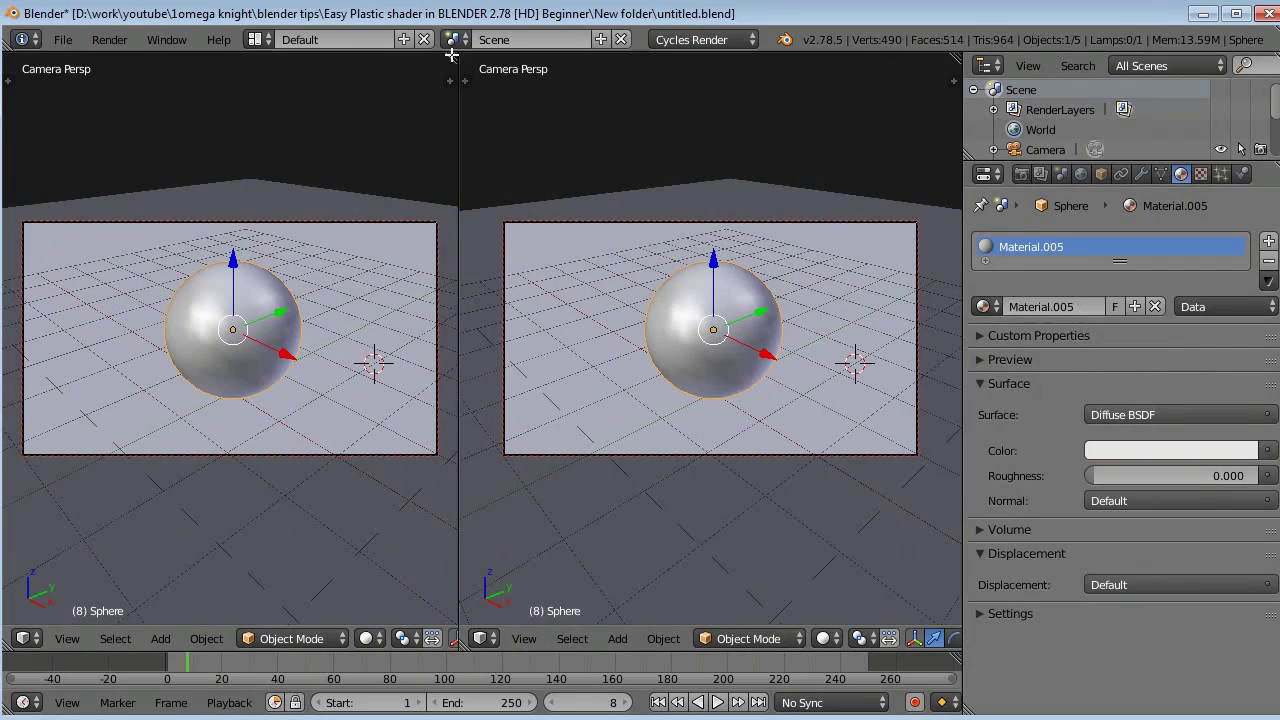
left_click_drag(451, 55, 440, 392)
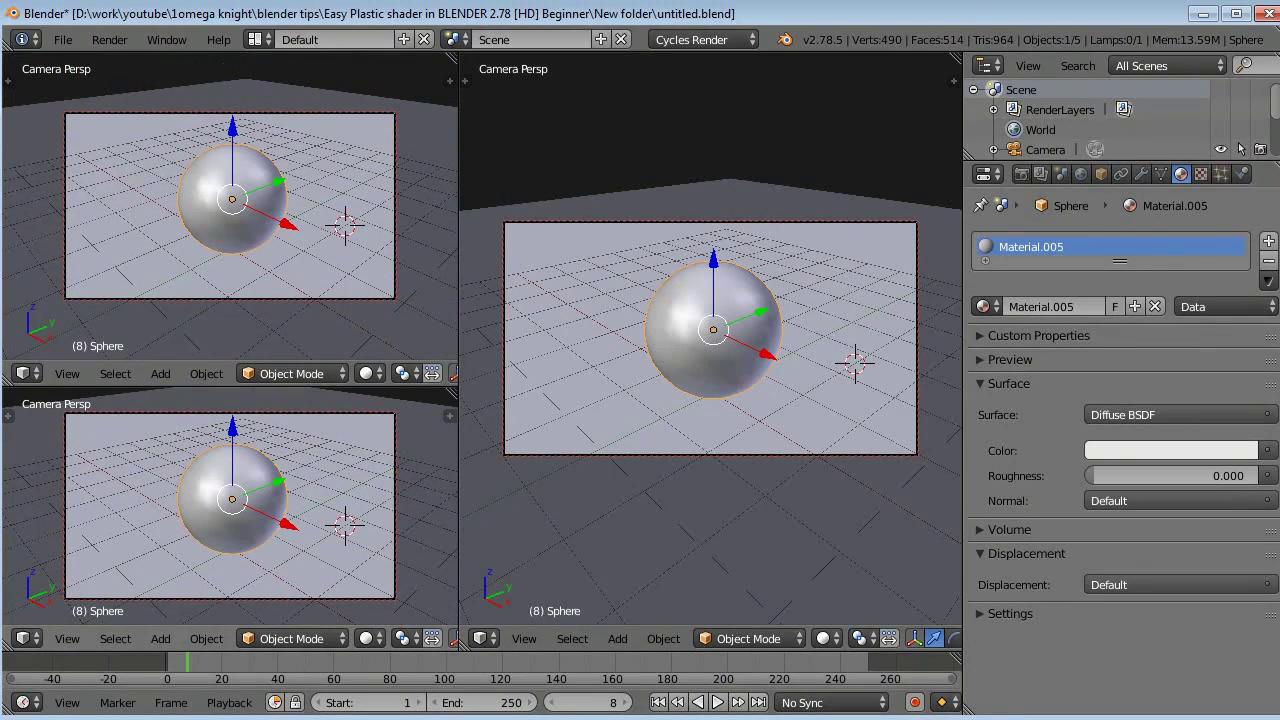
Set the bottom-left view's shading to Rendered
left_click(365, 640)
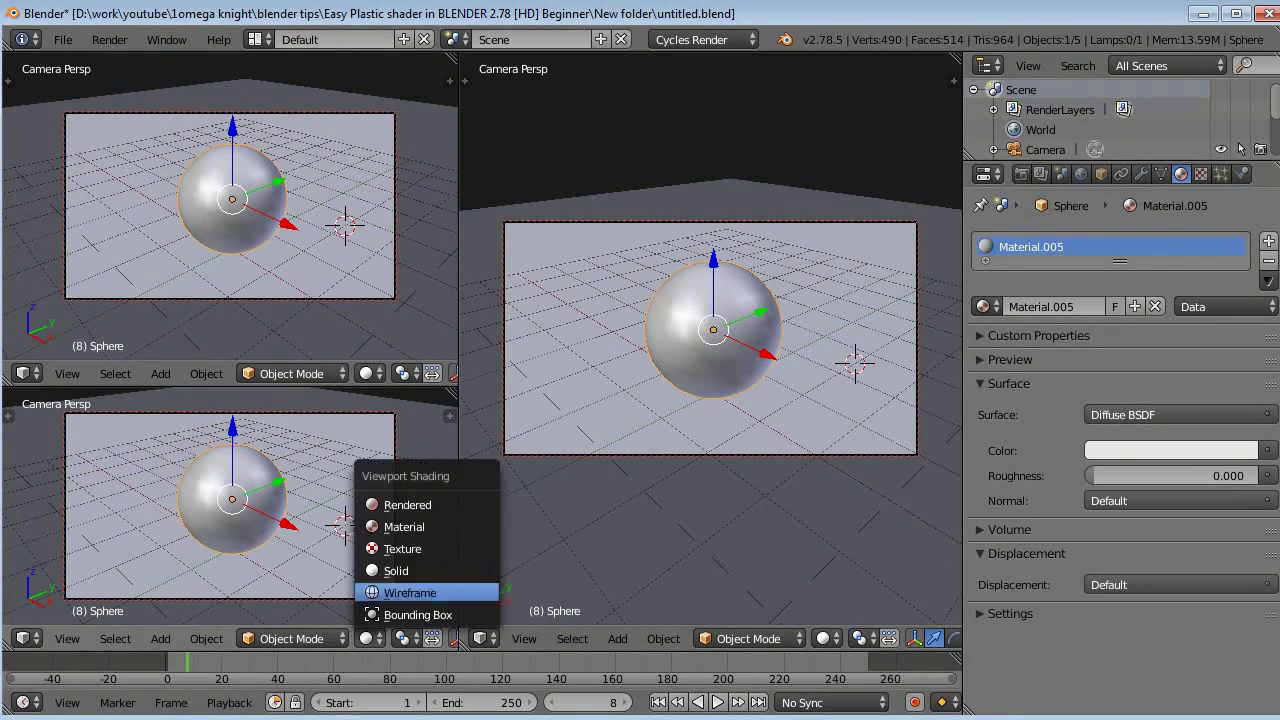
left_click(407, 505)
left_click(484, 639)
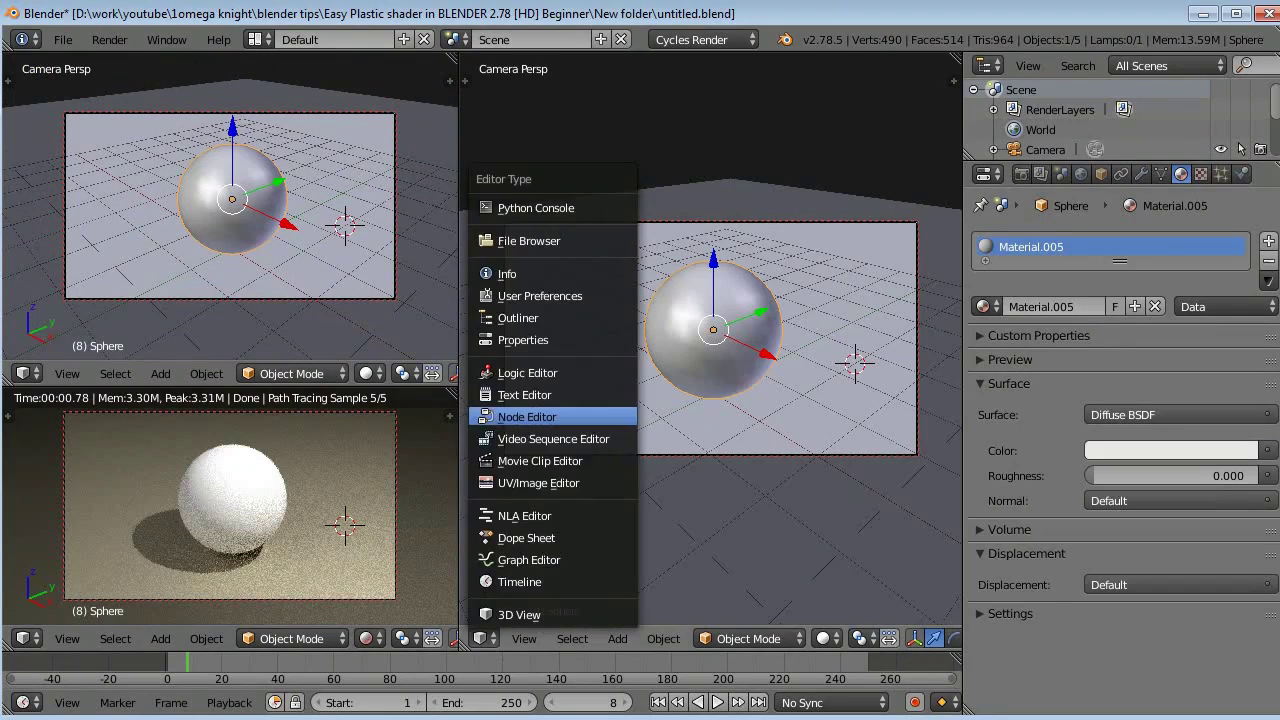
Turn the right area into a Node Editor, hide its side panel and widen it
left_click(527, 416)
key("n")
scroll(681, 390, "up", 2)
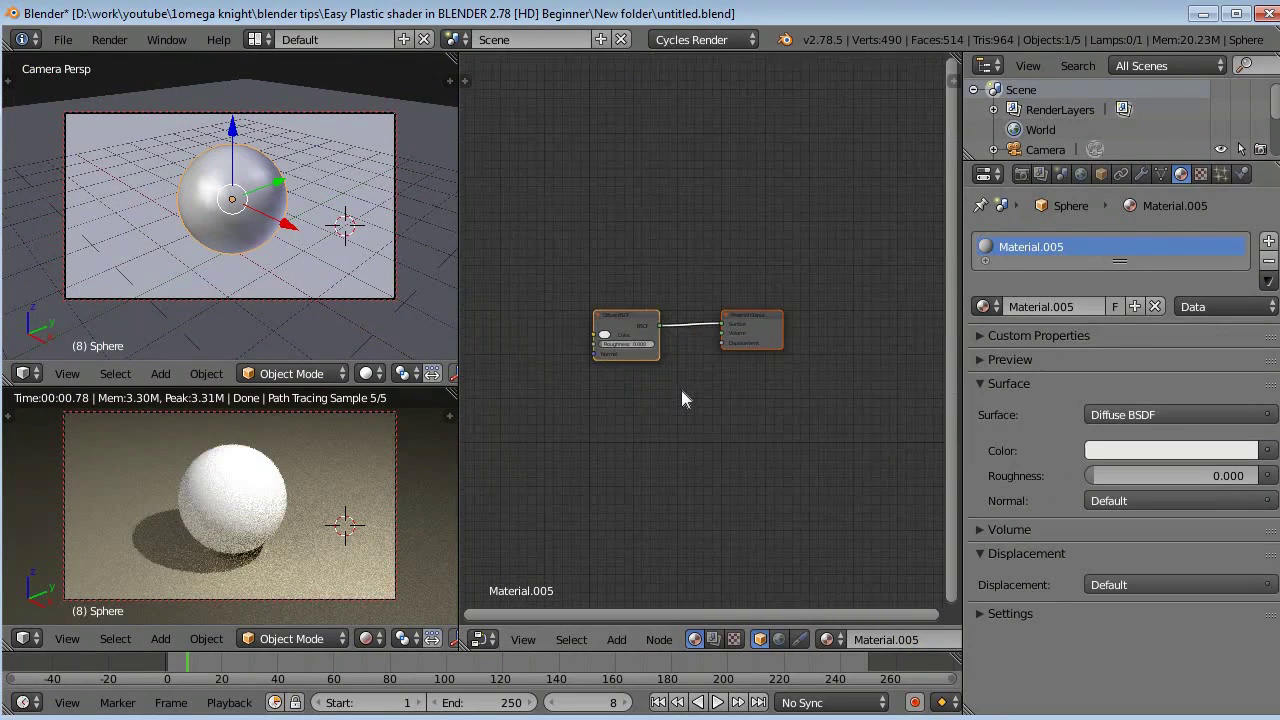
scroll(681, 390, "up", 3)
left_click_drag(460, 450, 376, 450)
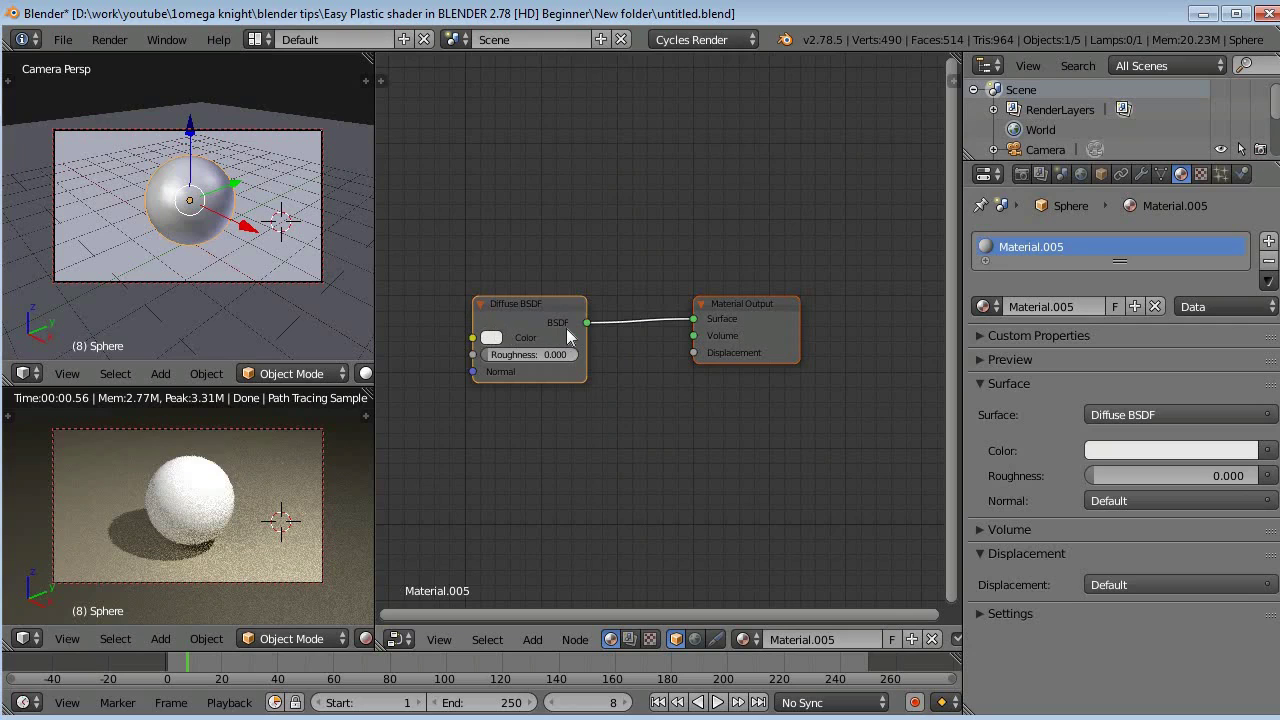
Replace the Diffuse BSDF with a Mix Shader linked to the Material Output's Surface
key("x")
left_click(532, 639)
mouse_move(562, 556)
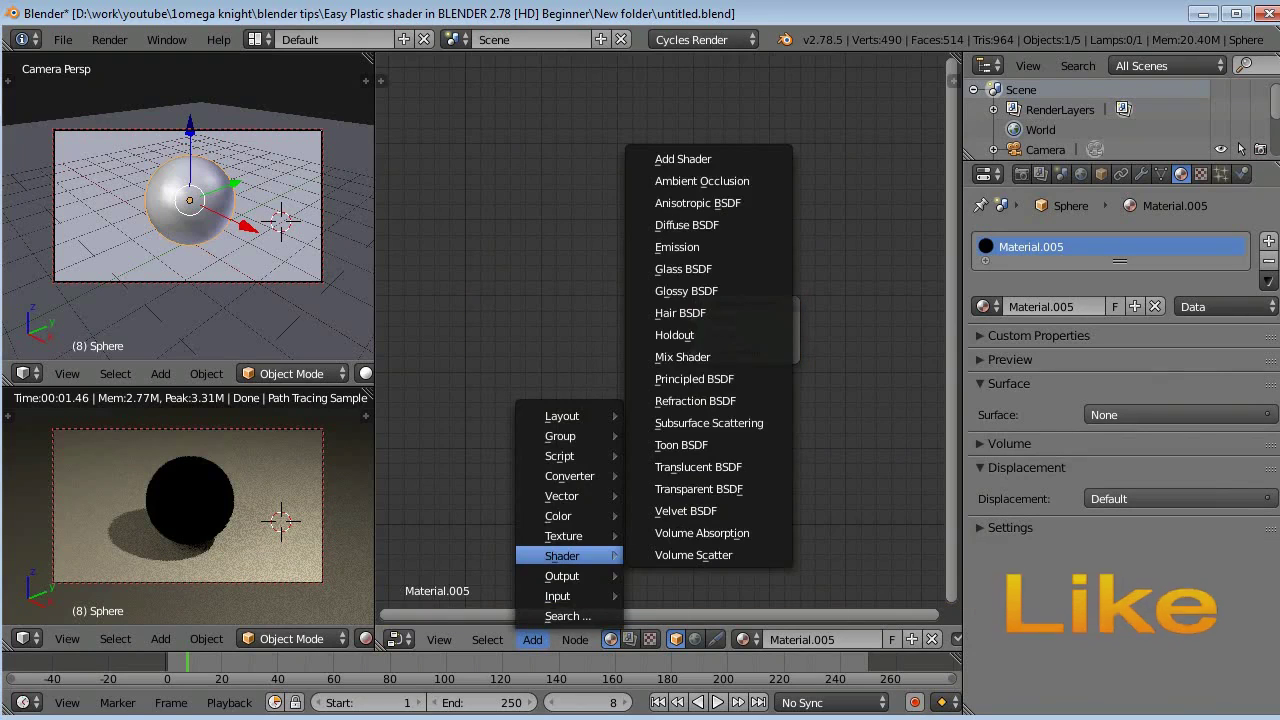
left_click(677, 440)
left_click(570, 335)
left_click_drag(623, 319, 693, 319)
middle_click_drag(686, 329, 942, 329)
Add two Glossy BSDF nodes to the left of the Mix Shader
left_click(532, 639)
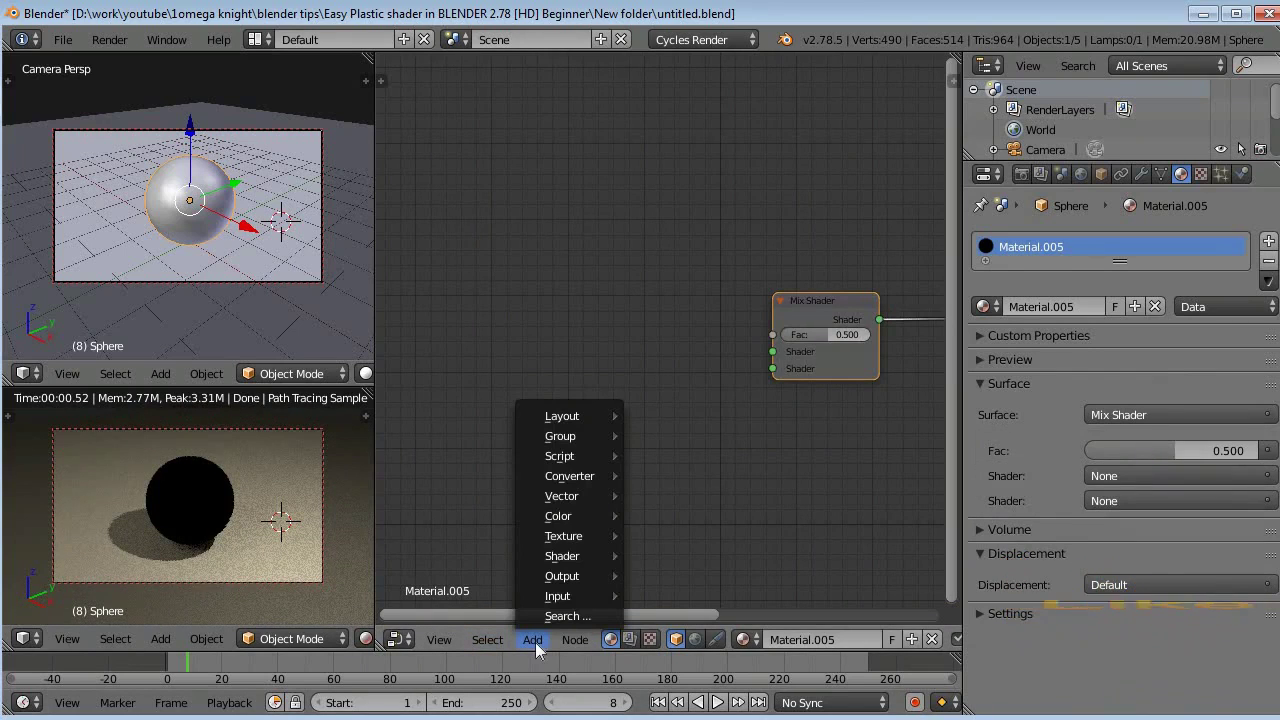
mouse_move(562, 556)
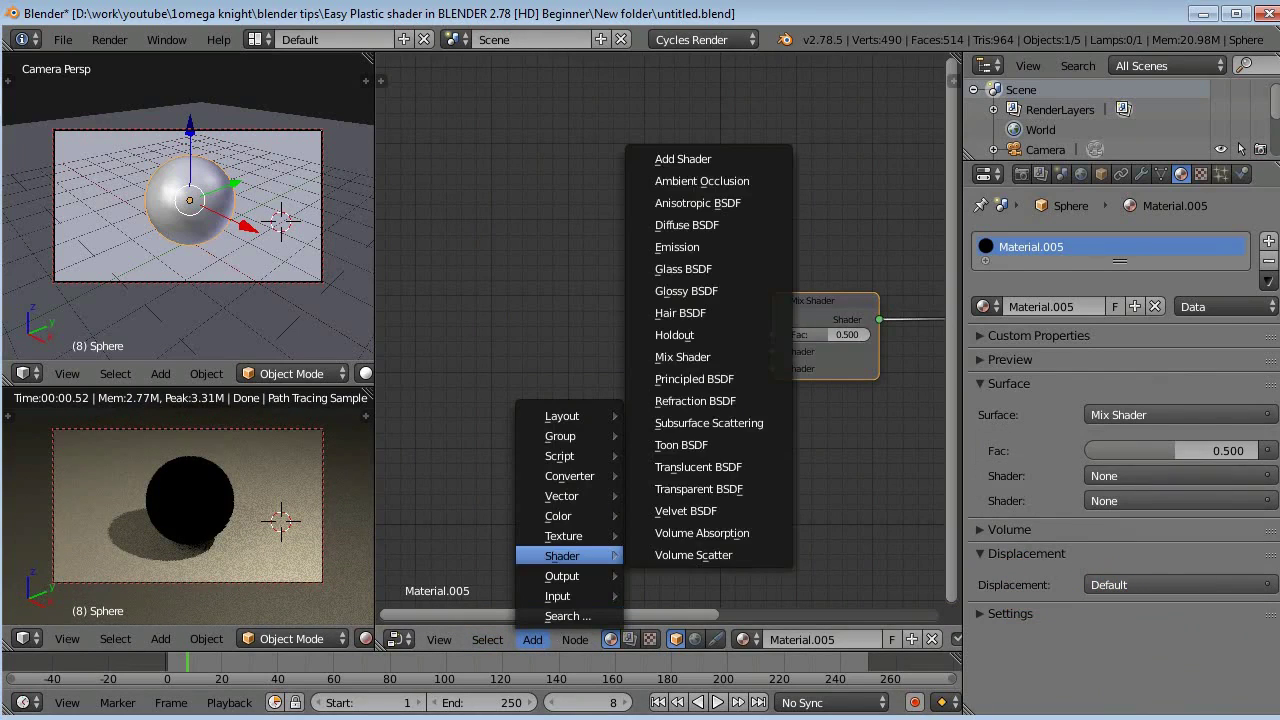
left_click(686, 449)
left_click(625, 385)
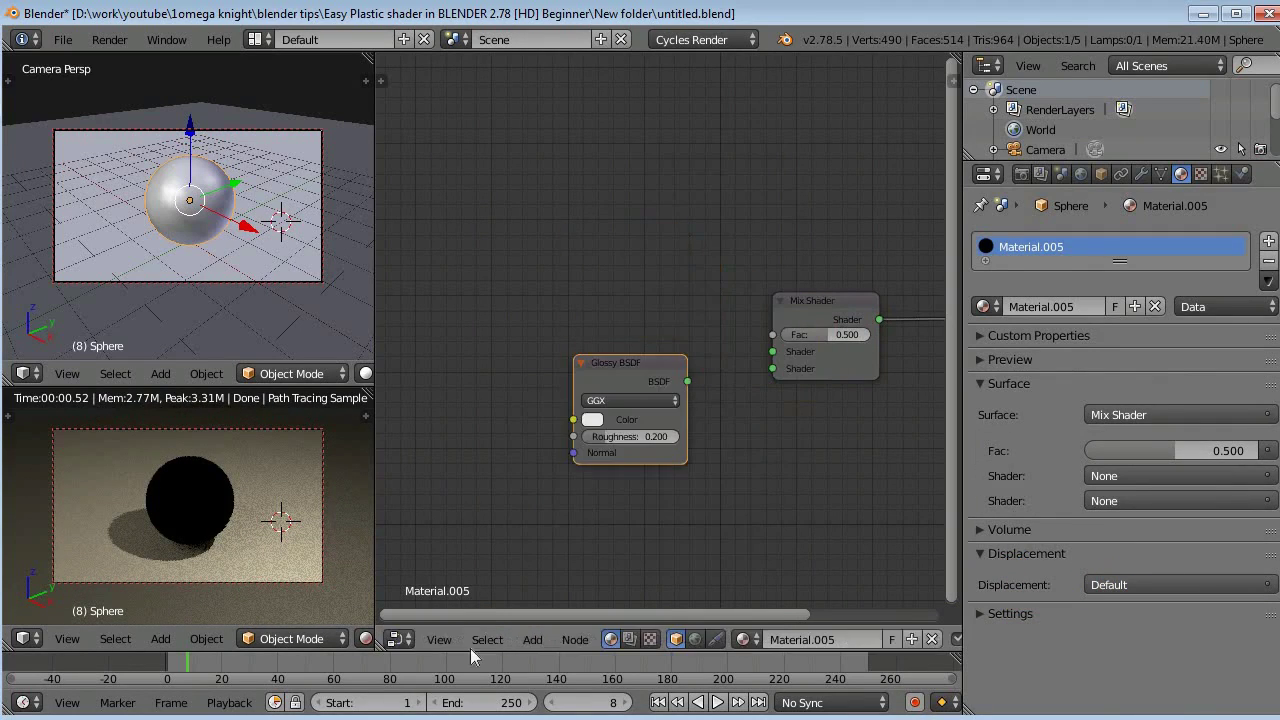
left_click(523, 641)
mouse_move(562, 556)
left_click(686, 291)
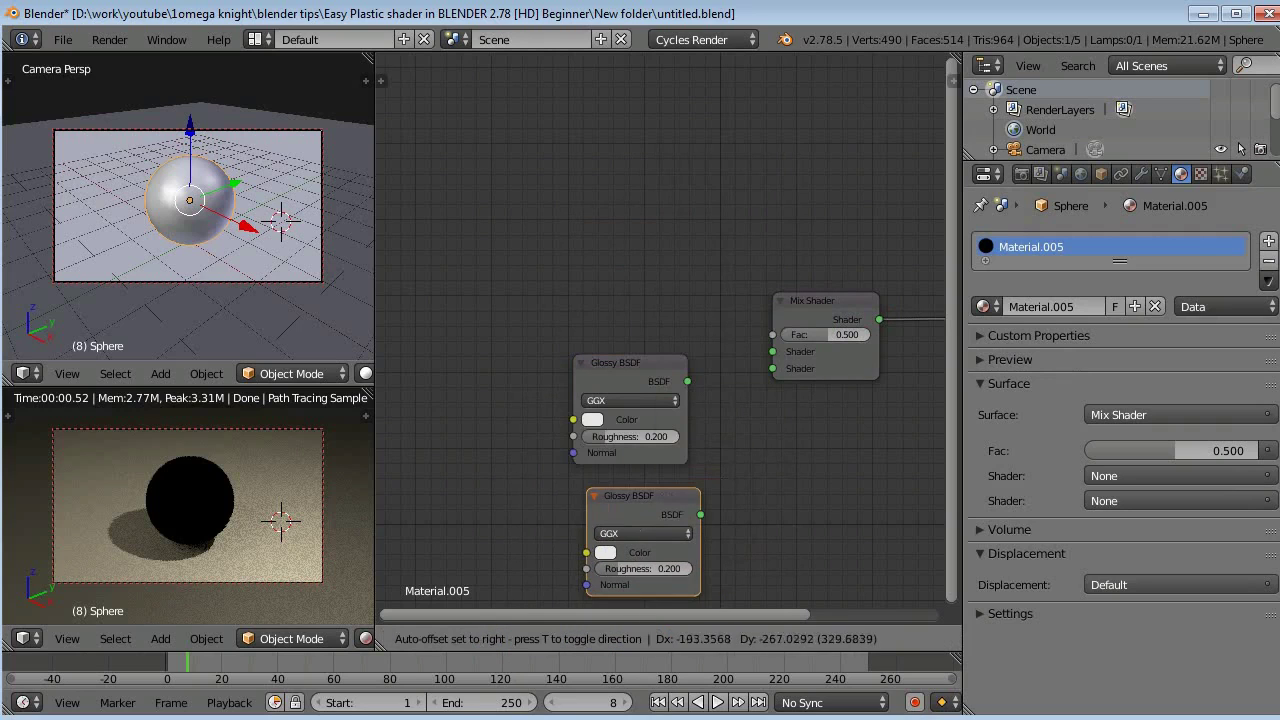
left_click(519, 492)
Connect both Glossy BSDFs to the Mix Shader's two shader inputs
left_click_drag(687, 381, 774, 352)
left_click_drag(681, 514, 774, 369)
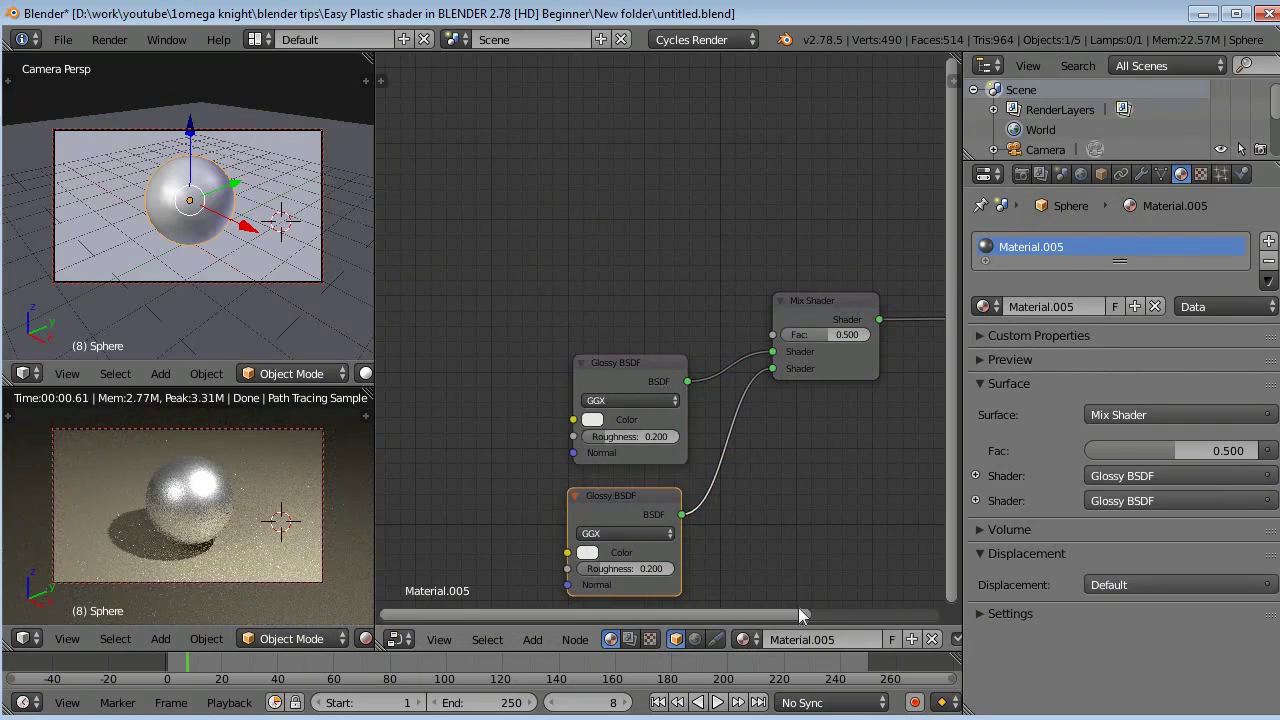
left_click_drag(798, 611, 599, 612)
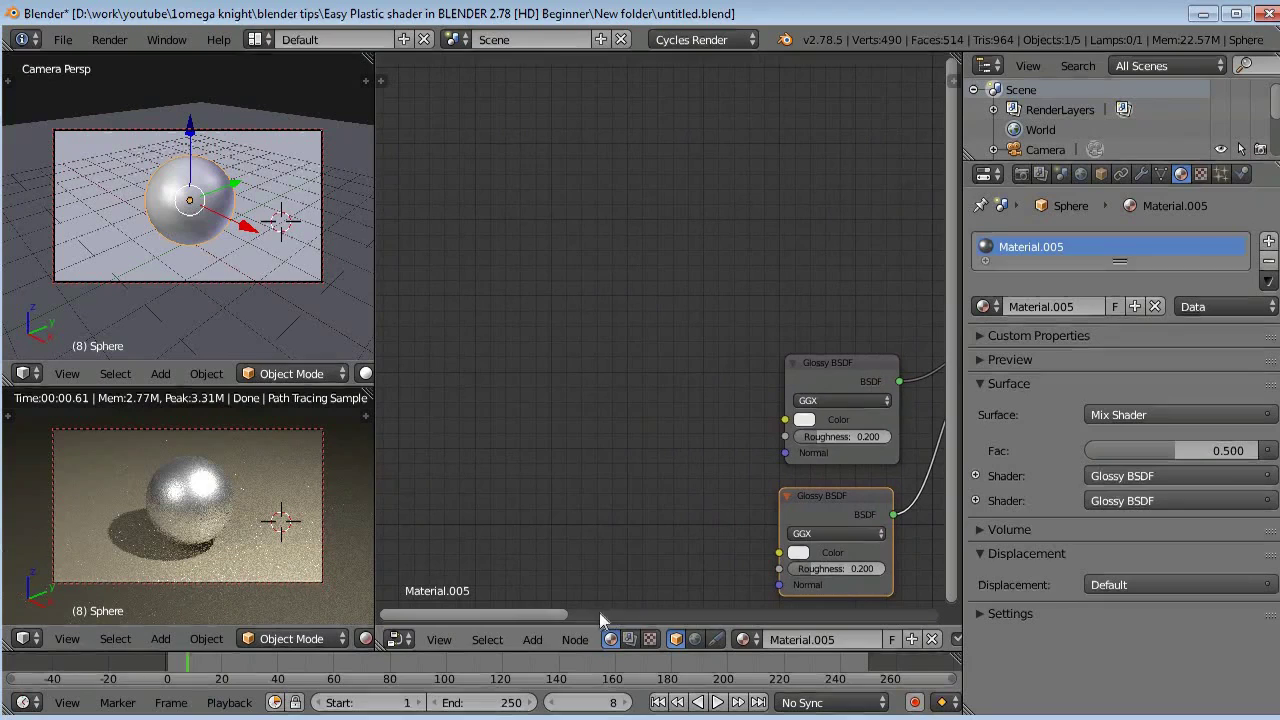
Add a MixRGB node feeding the Color of both Glossy BSDFs
left_click(532, 639)
mouse_move(590, 522)
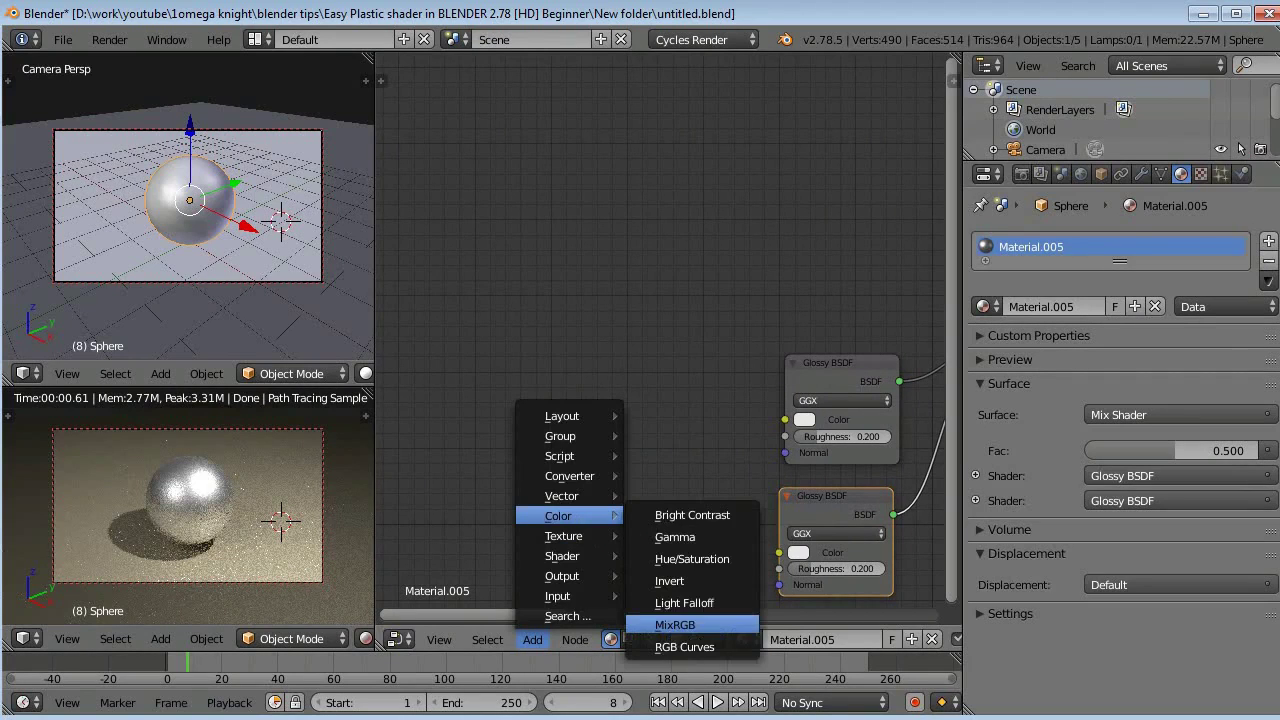
left_click(712, 620)
left_click(607, 412)
left_click_drag(713, 440, 785, 419)
left_click_drag(713, 440, 779, 552)
left_click_drag(640, 611, 538, 611)
Add an RGB Curves node and connect its output to the Mix node's Fac
left_click(532, 639)
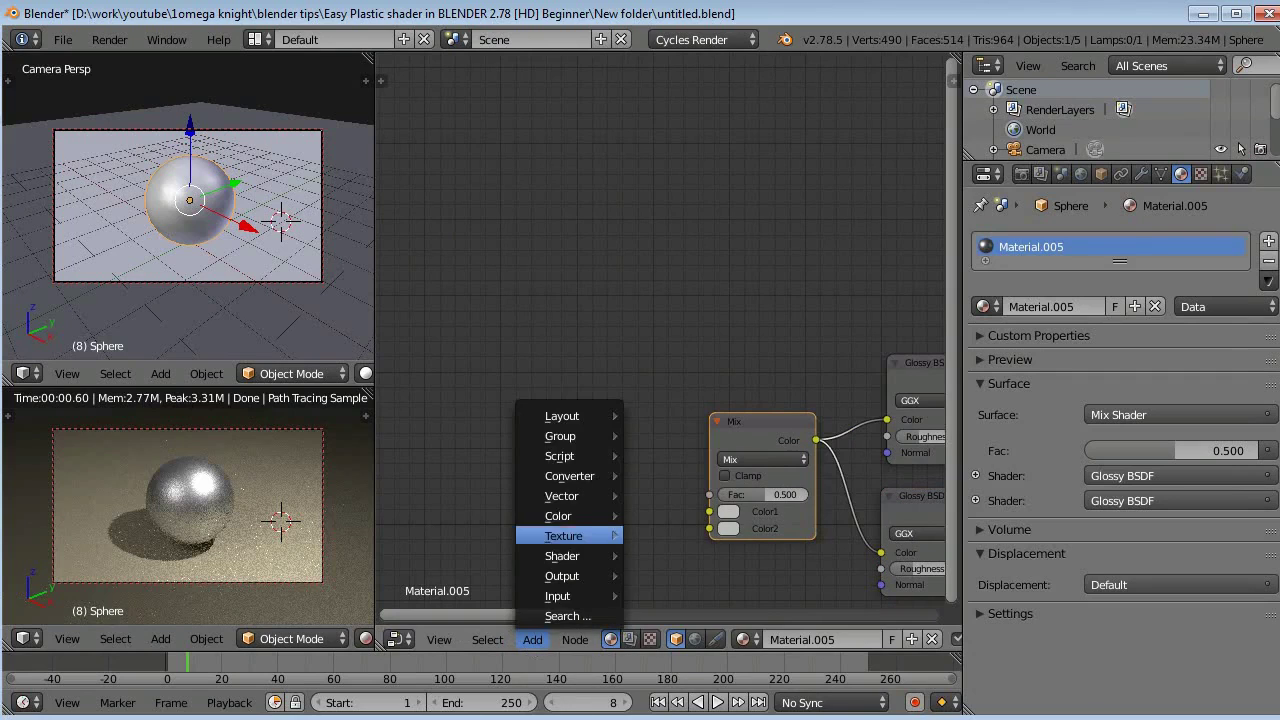
mouse_move(565, 516)
left_click(705, 640)
left_click(480, 276)
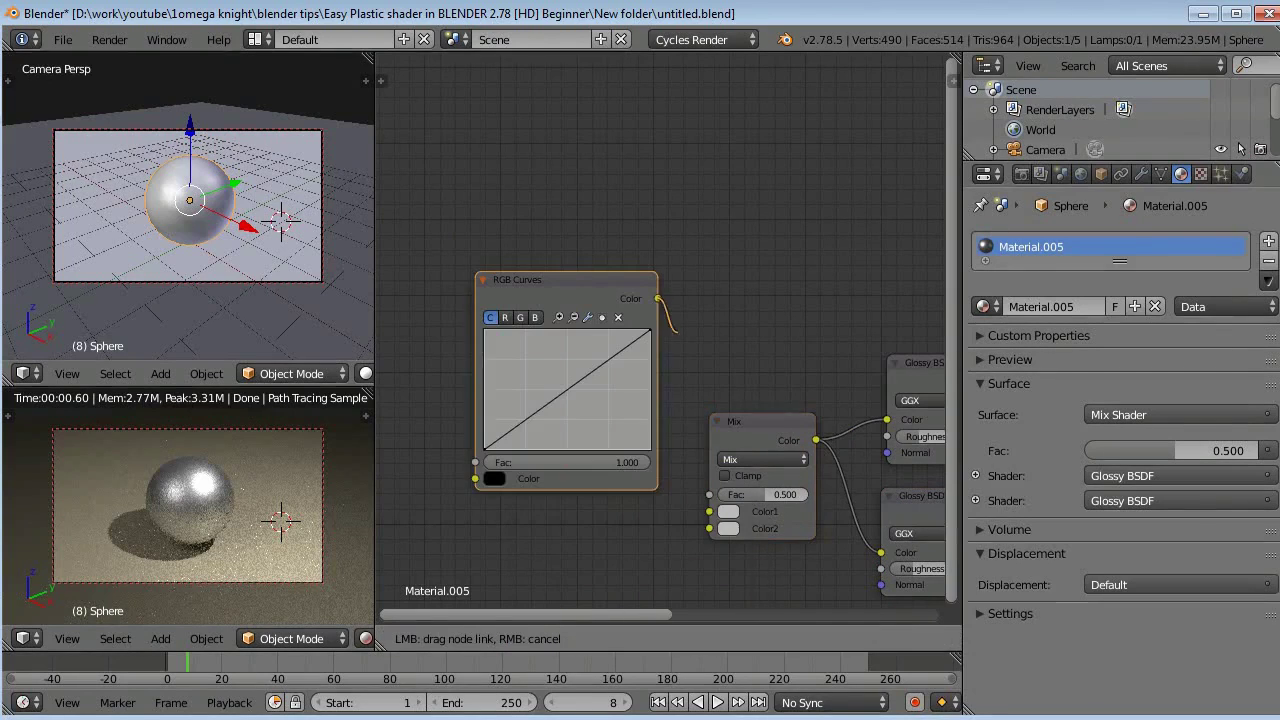
left_click_drag(658, 298, 709, 494)
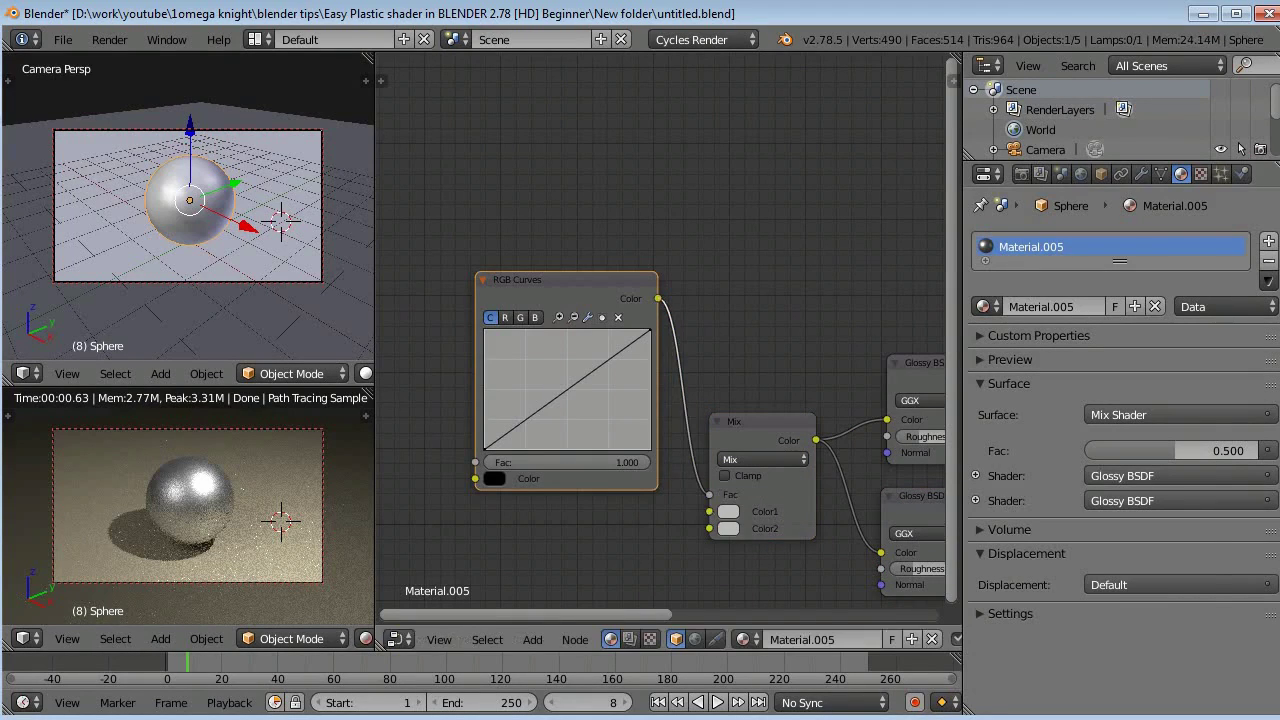
Set the Mix node's Color1 and Color2 to bluish-grey and grey tones
left_click(728, 529)
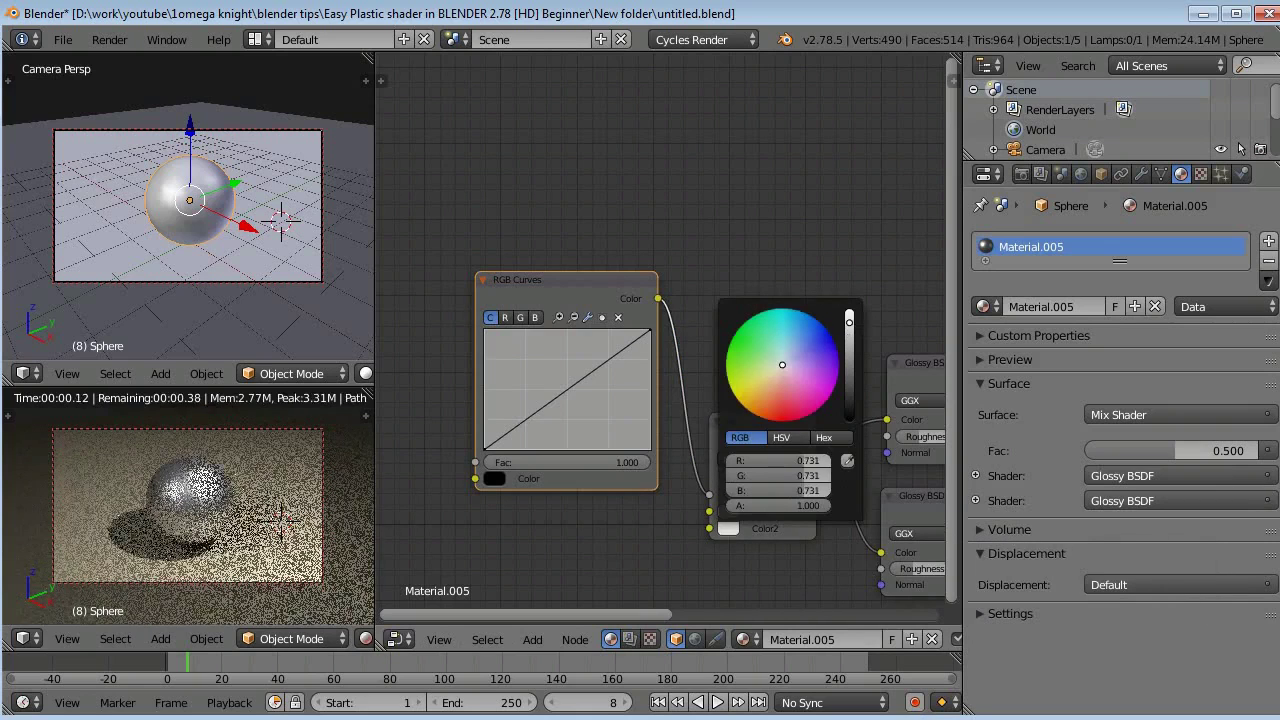
left_click(728, 511)
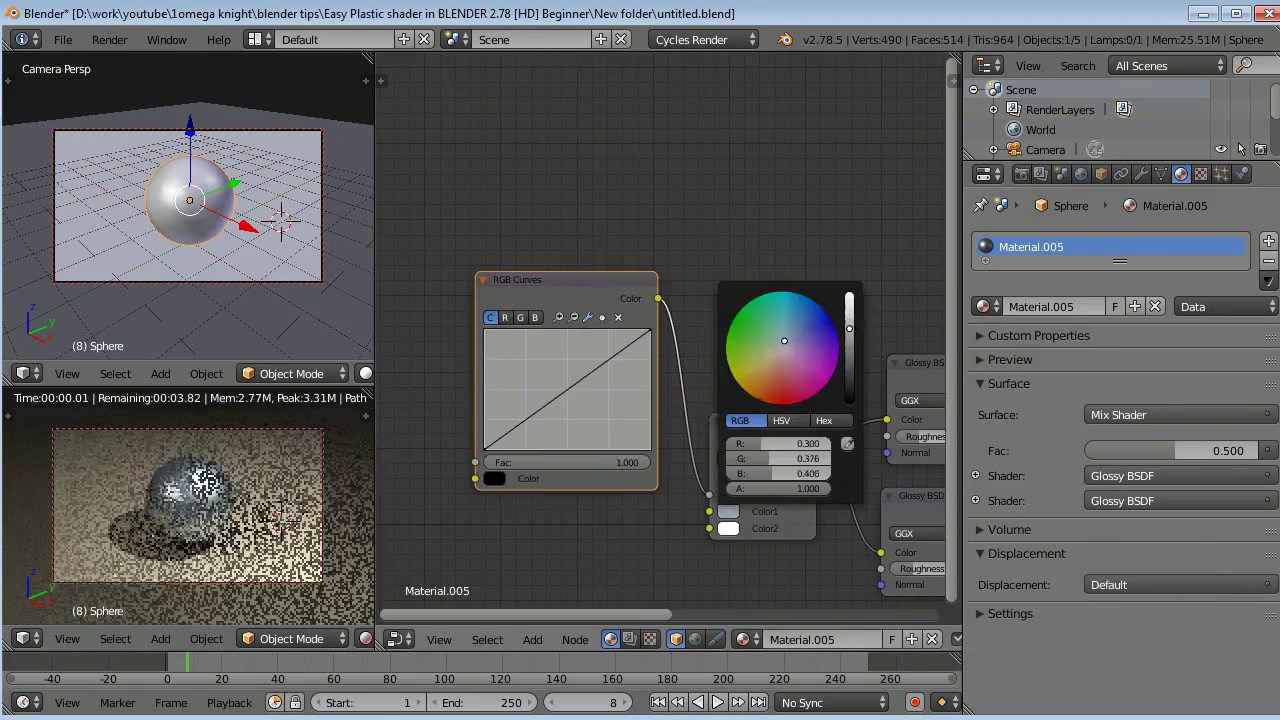
left_click_drag(603, 612, 867, 597)
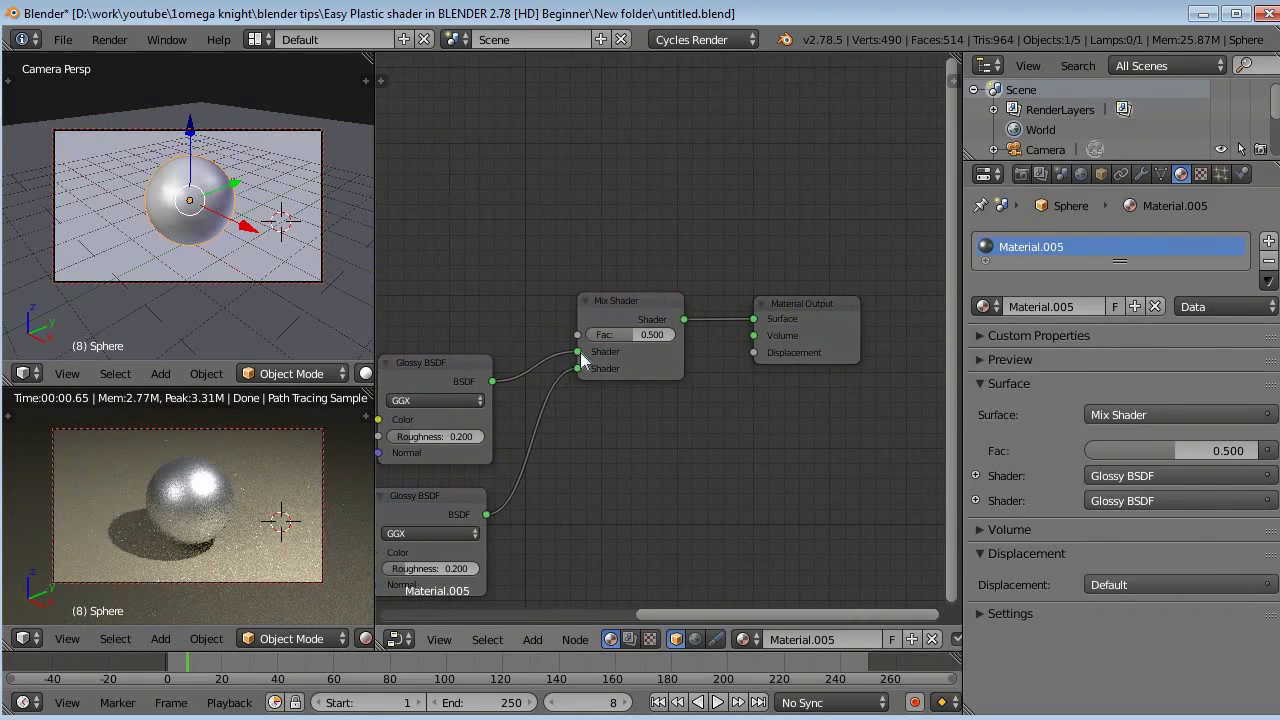
Add a Layer Weight node (Blend 0.500) and link its Facing output to the Mix Shader's Fac
left_click_drag(622, 615, 545, 619)
left_click(537, 640)
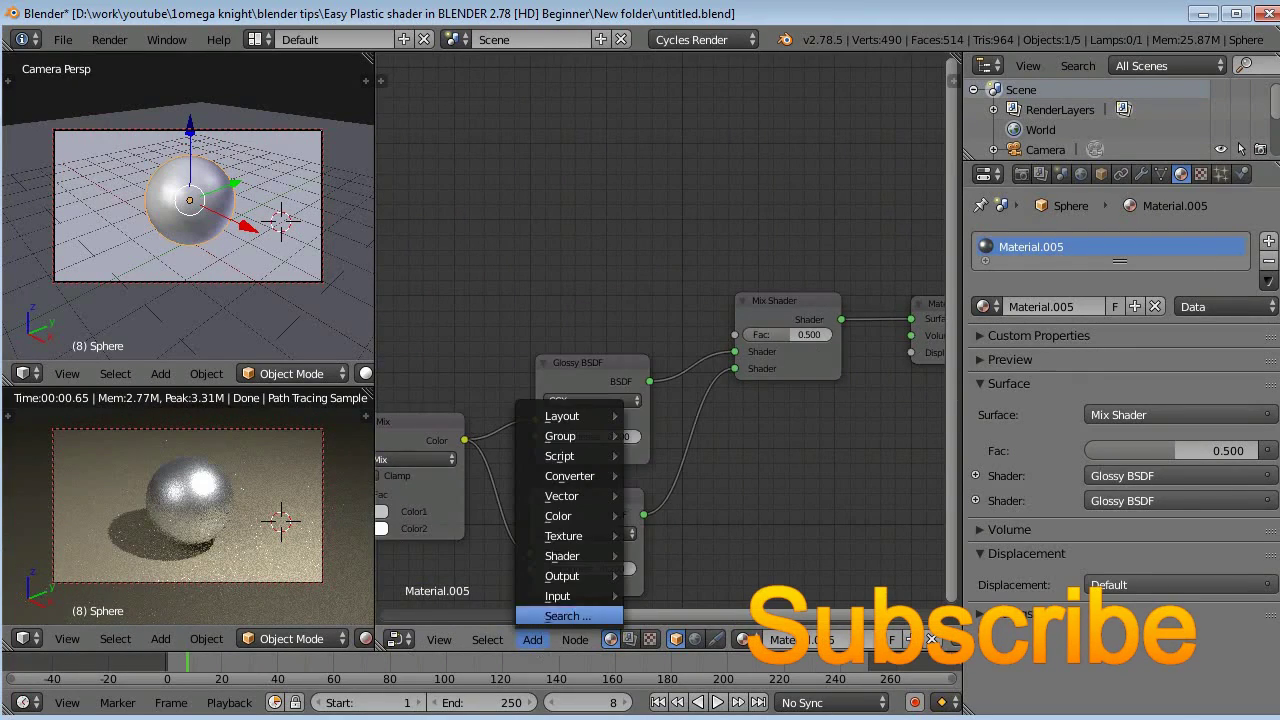
mouse_move(558, 596)
left_click(688, 397)
left_click(640, 300)
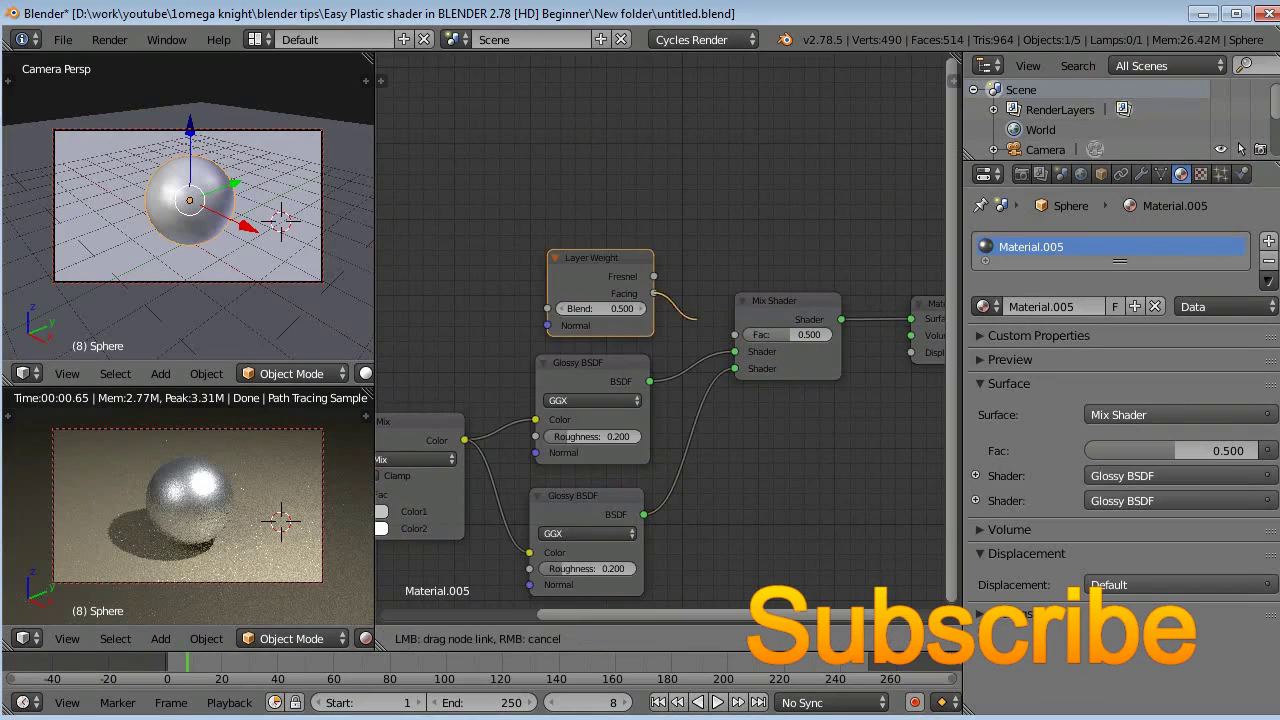
left_click_drag(700, 305, 745, 340)
scroll(668, 383, "down", 2)
scroll(668, 383, "down", 1)
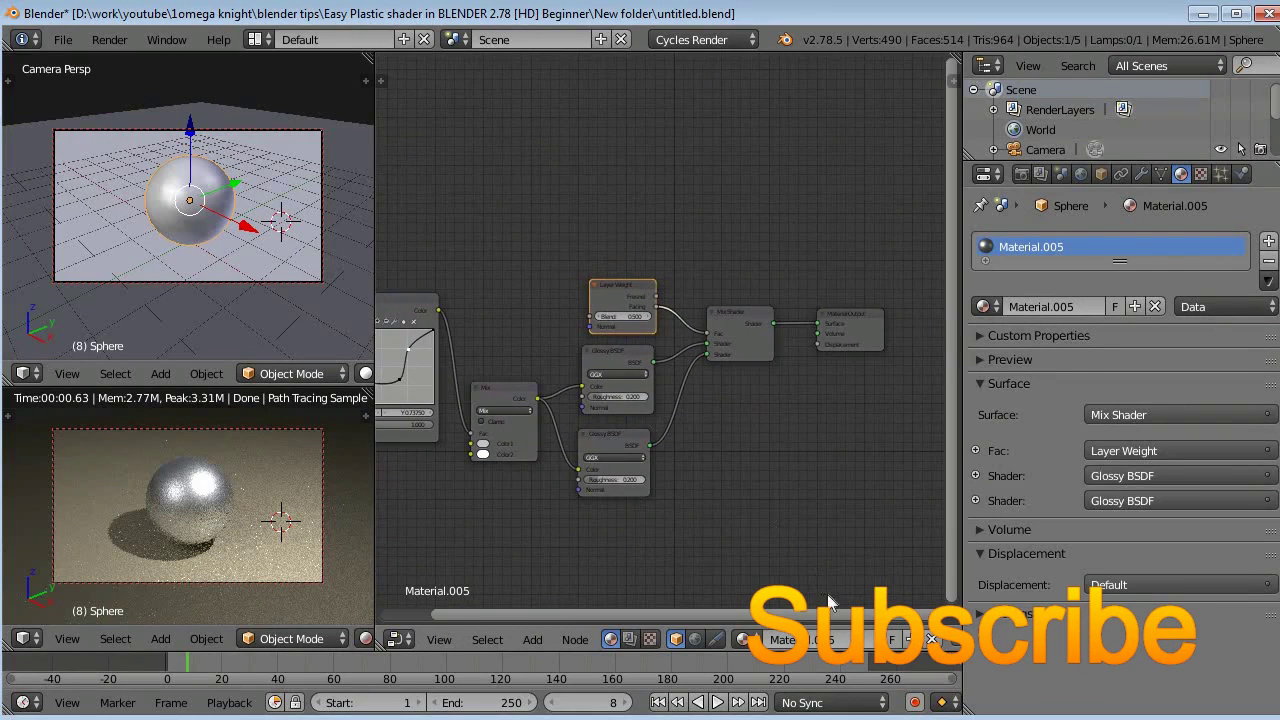
left_click_drag(775, 613, 710, 612)
scroll(706, 330, "down", 1)
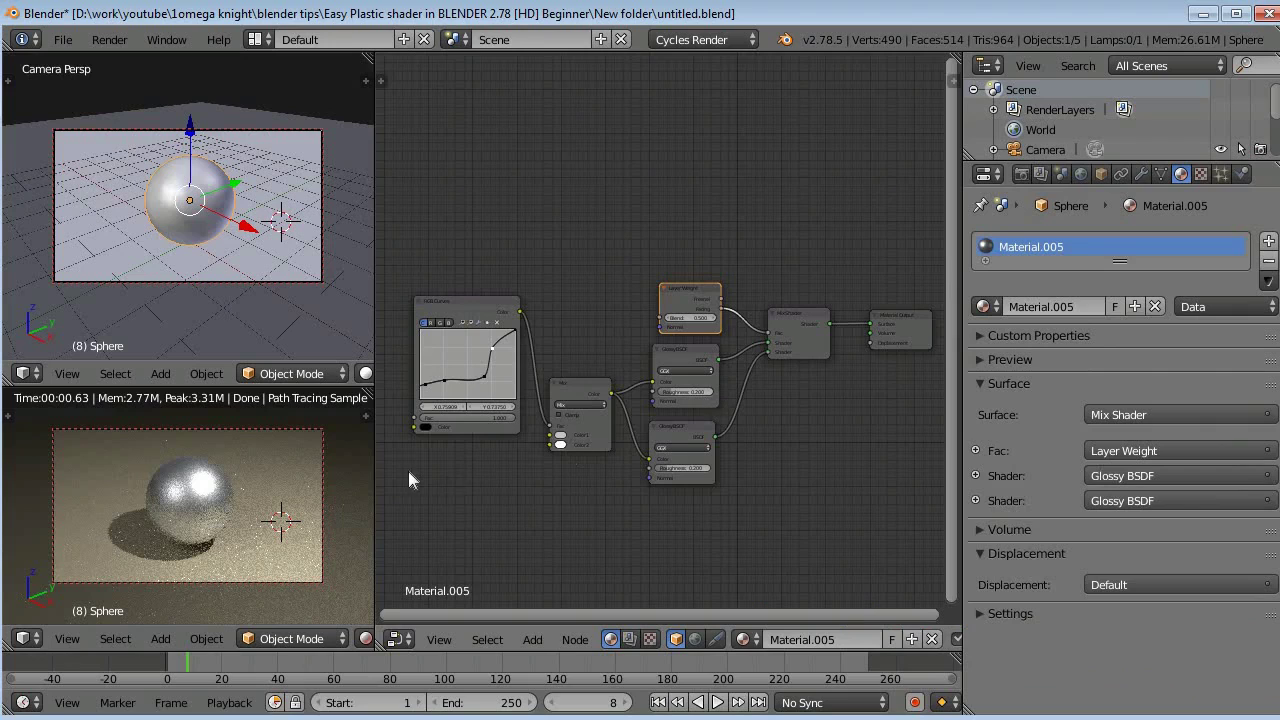
Join areas twice so the rendered viewport replaces the other 3D view and the Node Editor
right_click(315, 389)
left_click(300, 388)
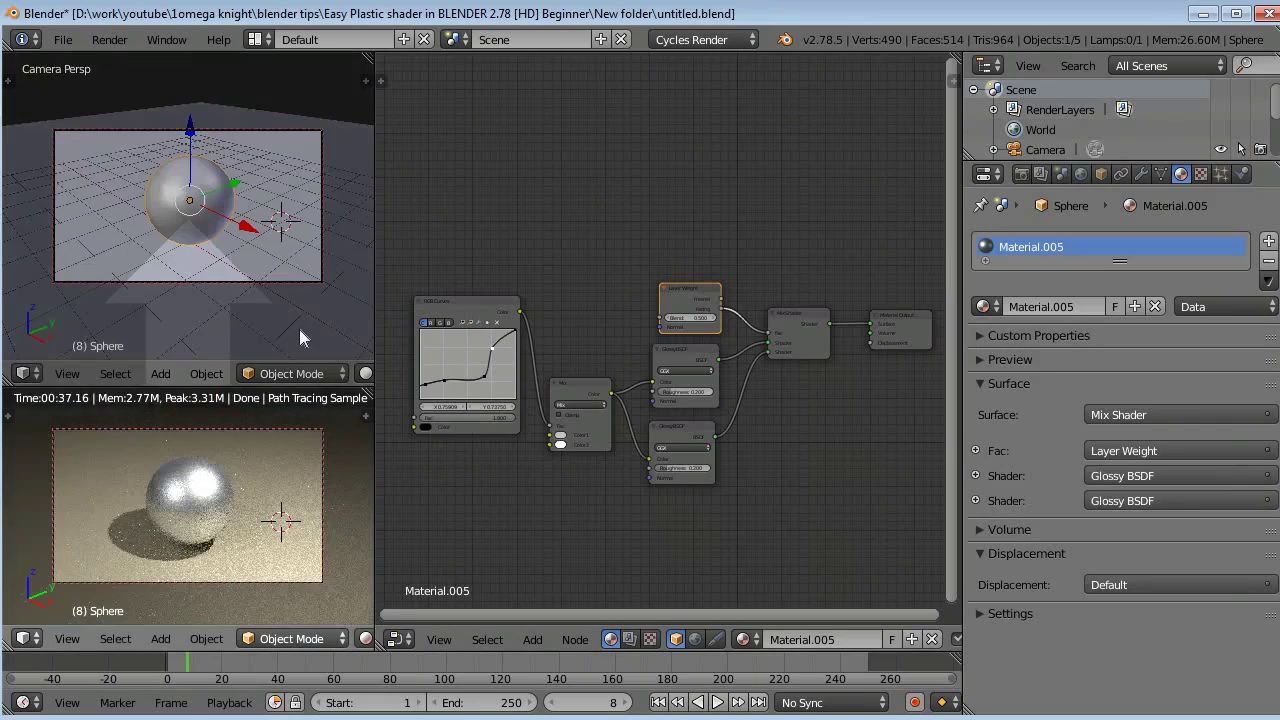
left_click(299, 329)
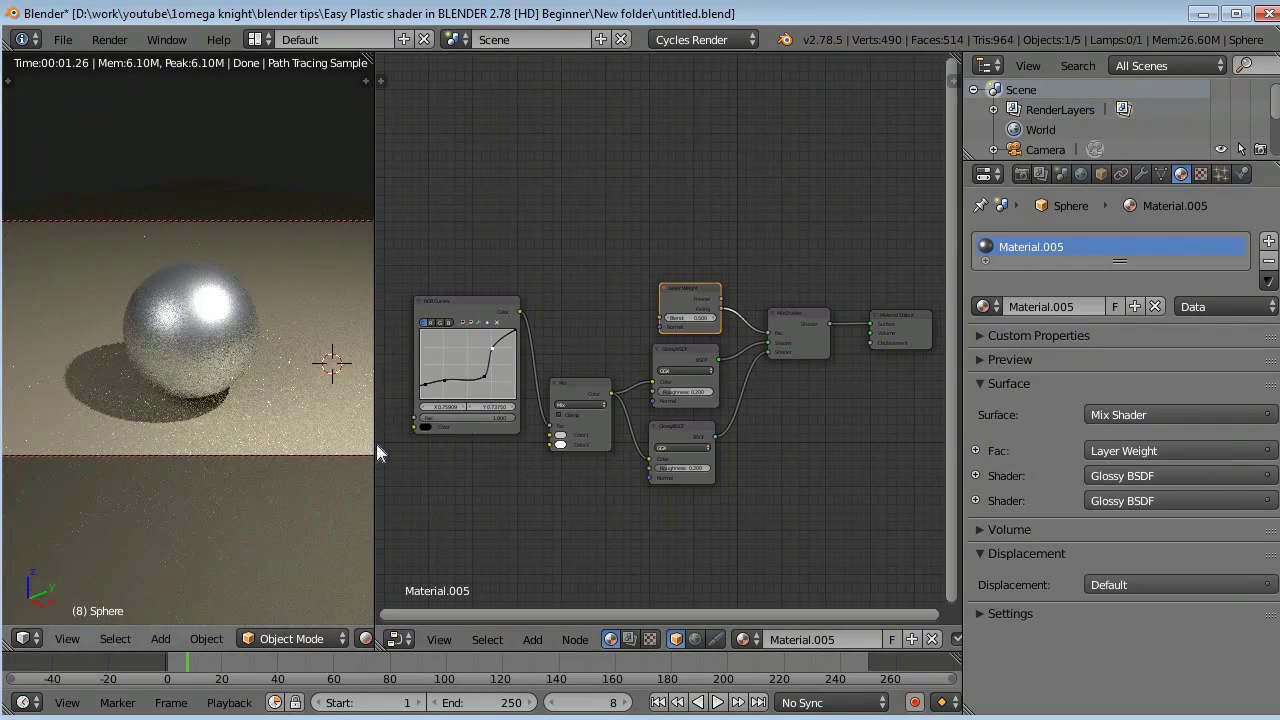
right_click(376, 446)
left_click(374, 444)
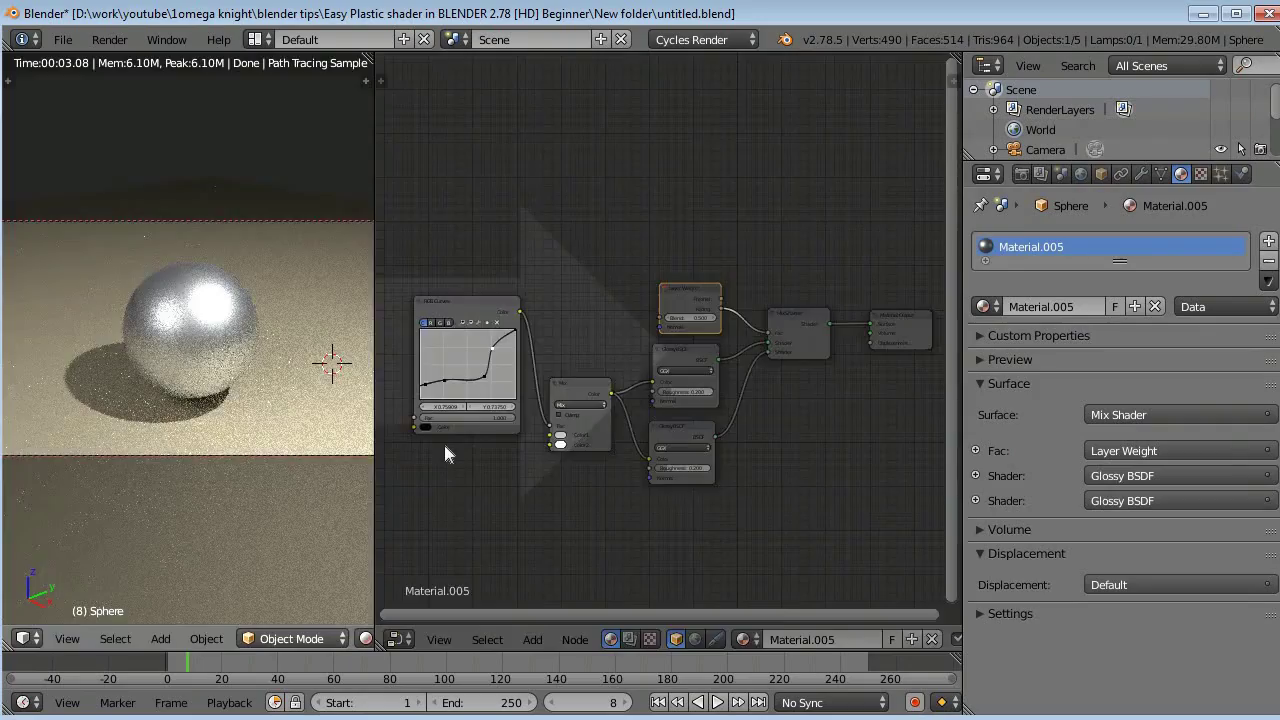
left_click(443, 440)
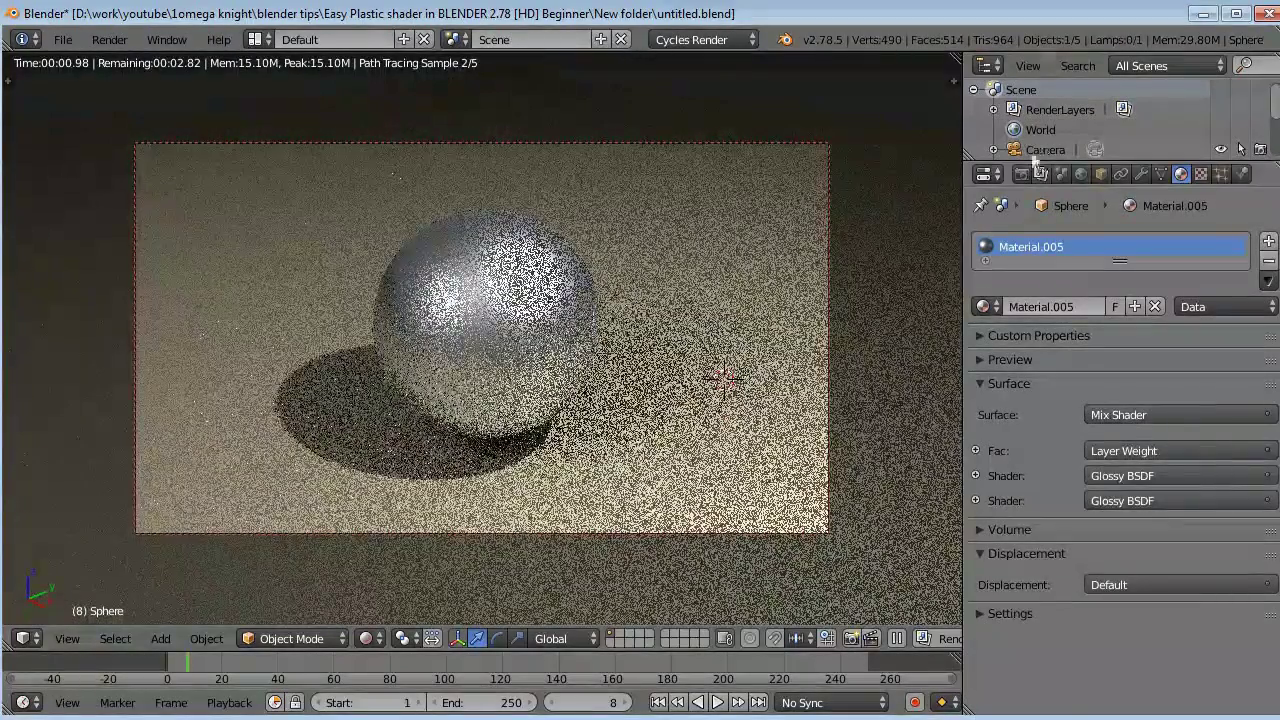
Show the Render settings in the Properties editor
left_click(1021, 173)
scroll(1067, 286, "up", 3)
scroll(1067, 286, "down", 1)
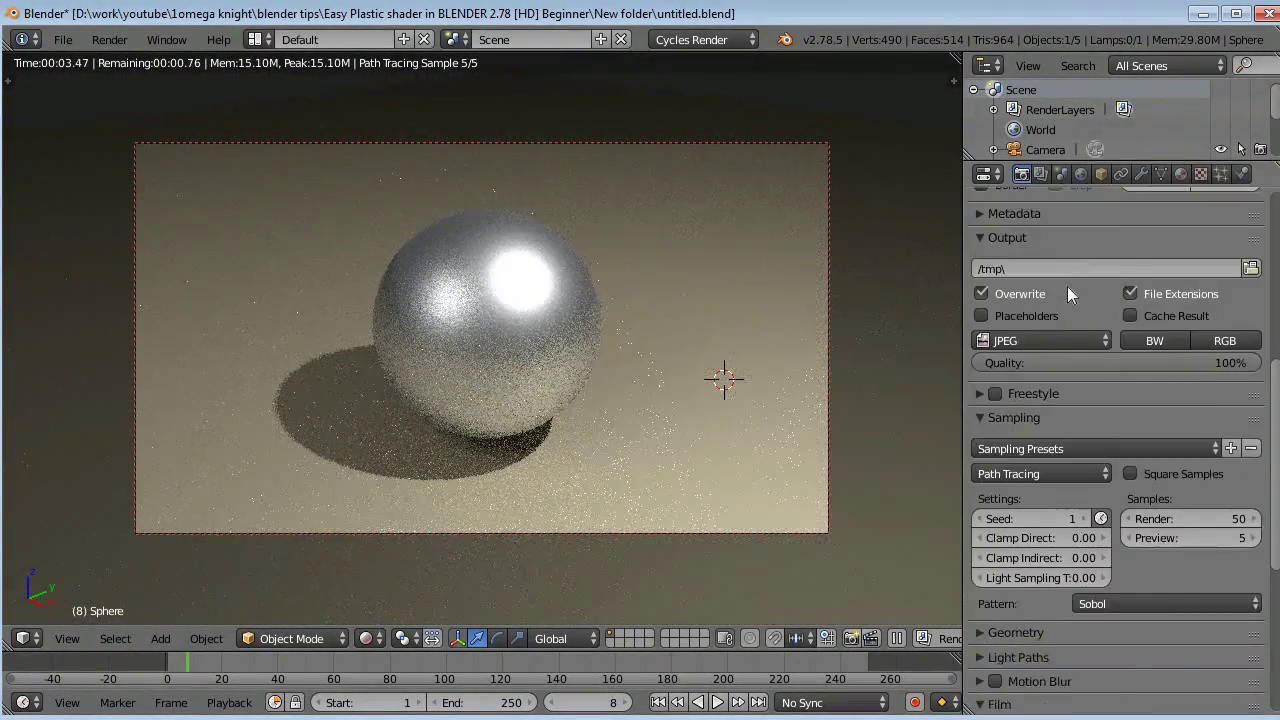
scroll(1067, 286, "up", 8)
scroll(1067, 286, "up", 1)
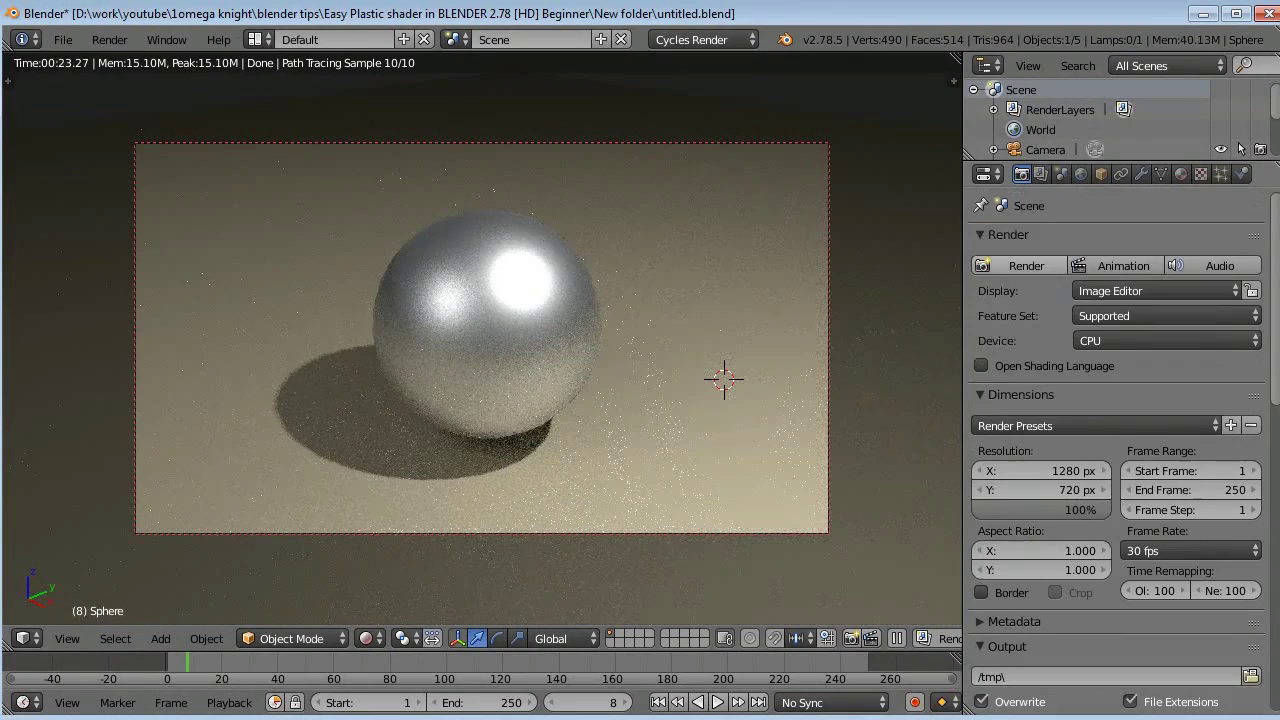
Render the final 1280×720 image of the glossy sphere
left_click(990, 266)
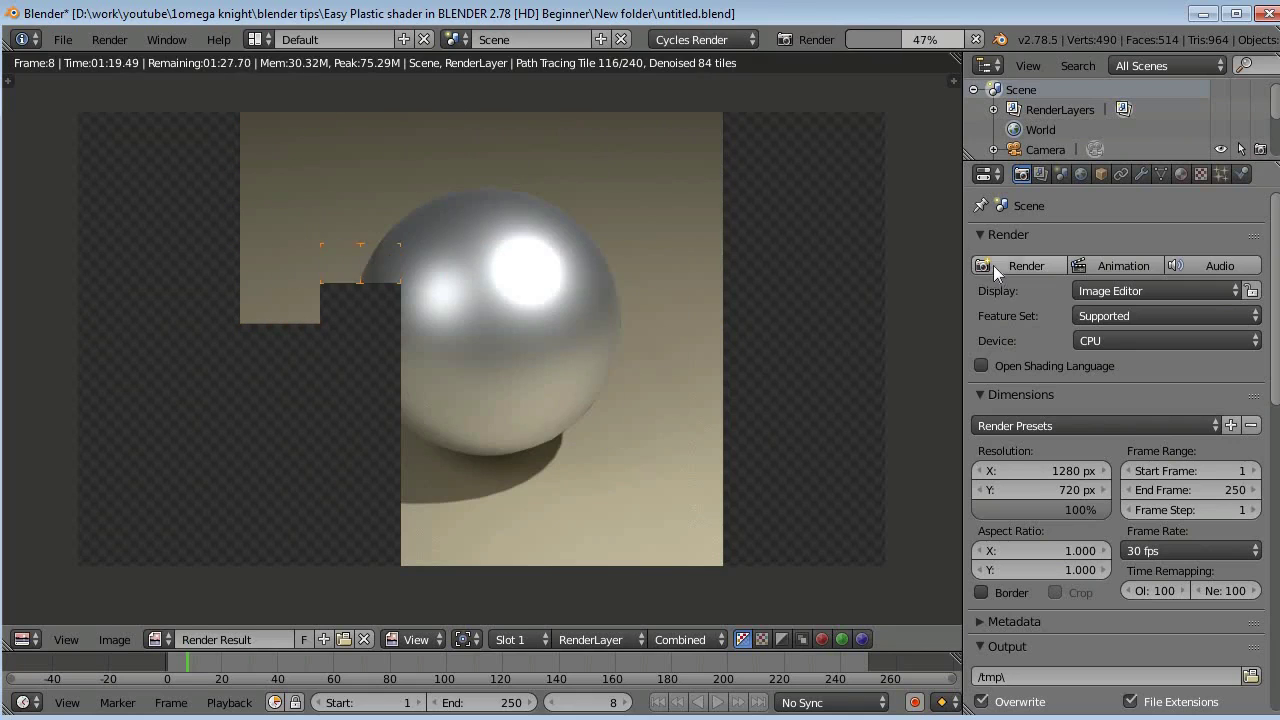
key("alt+End")
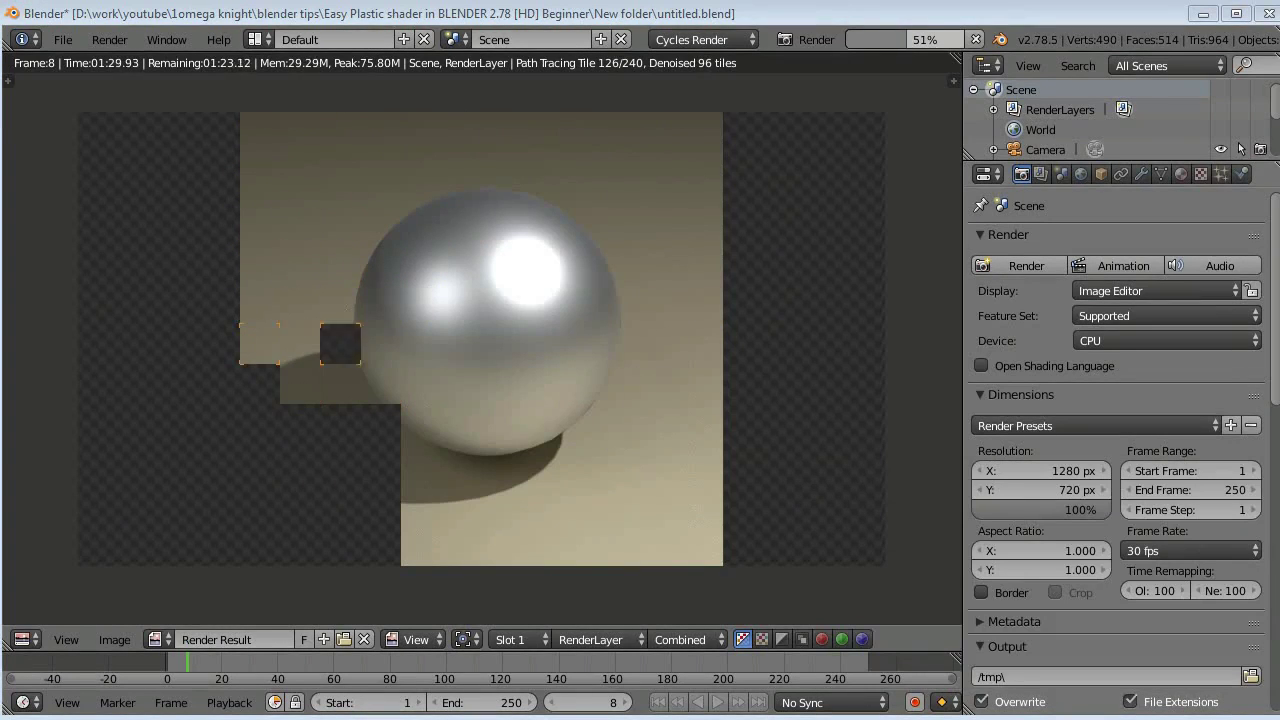